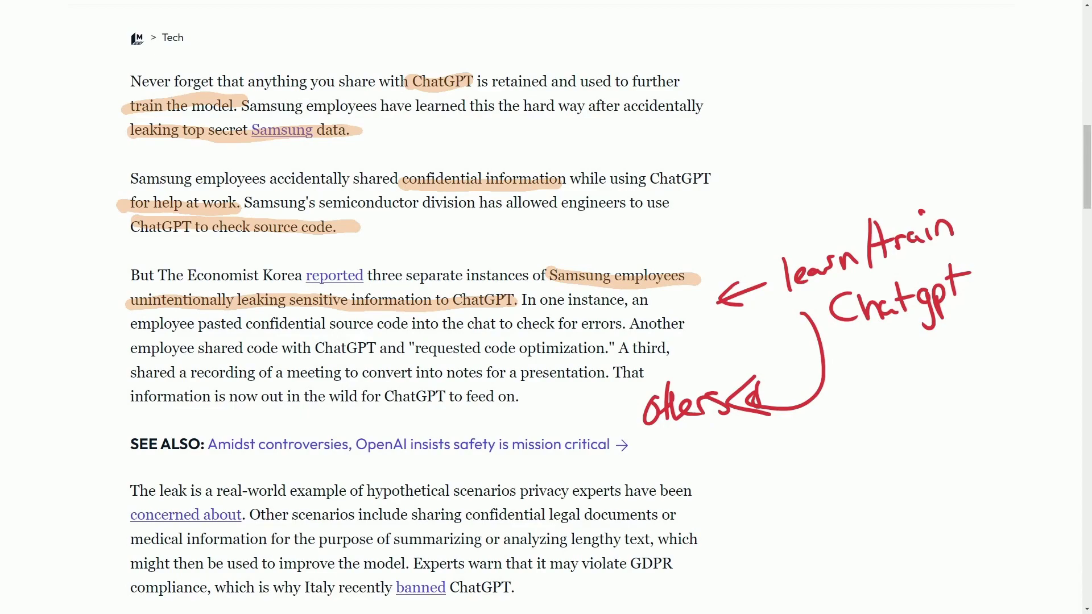
# Replace 'Edit Bulk' with 'EditBulk' in the video titles and descriptions, and confirm the update for 5 videos
pyautogui.press('e')
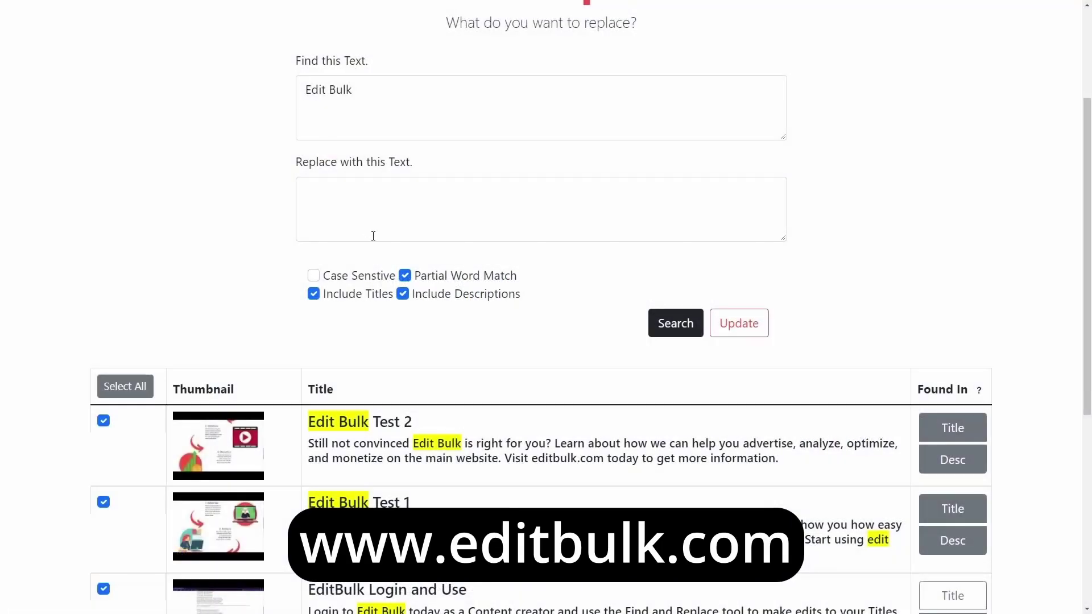
pyautogui.click(578, 227)
pyautogui.scroll(3, 538, 284)
pyautogui.write('EditBulk')
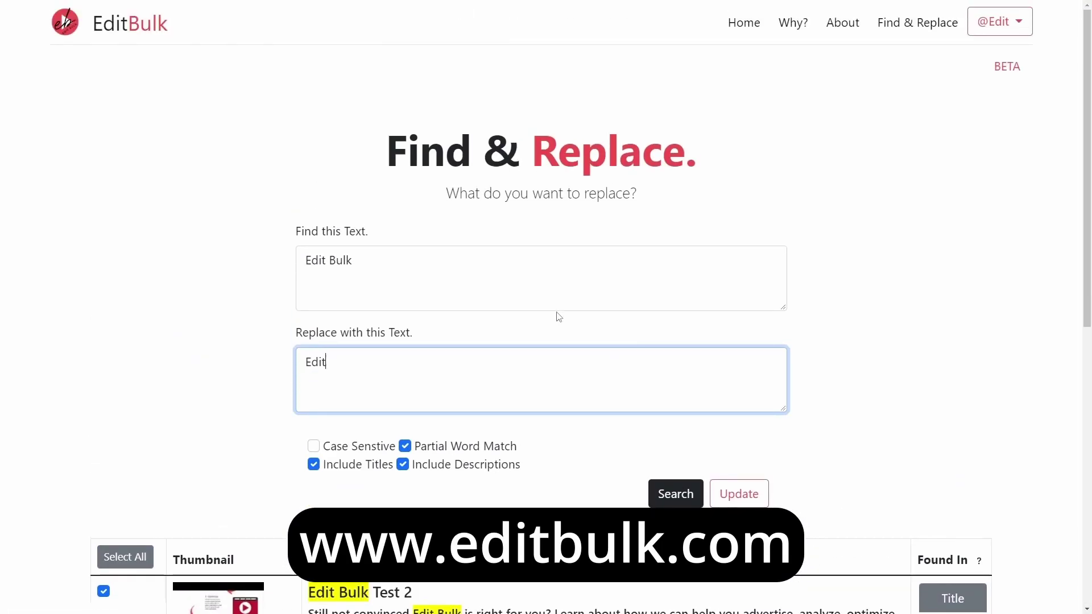
pyautogui.click(734, 493)
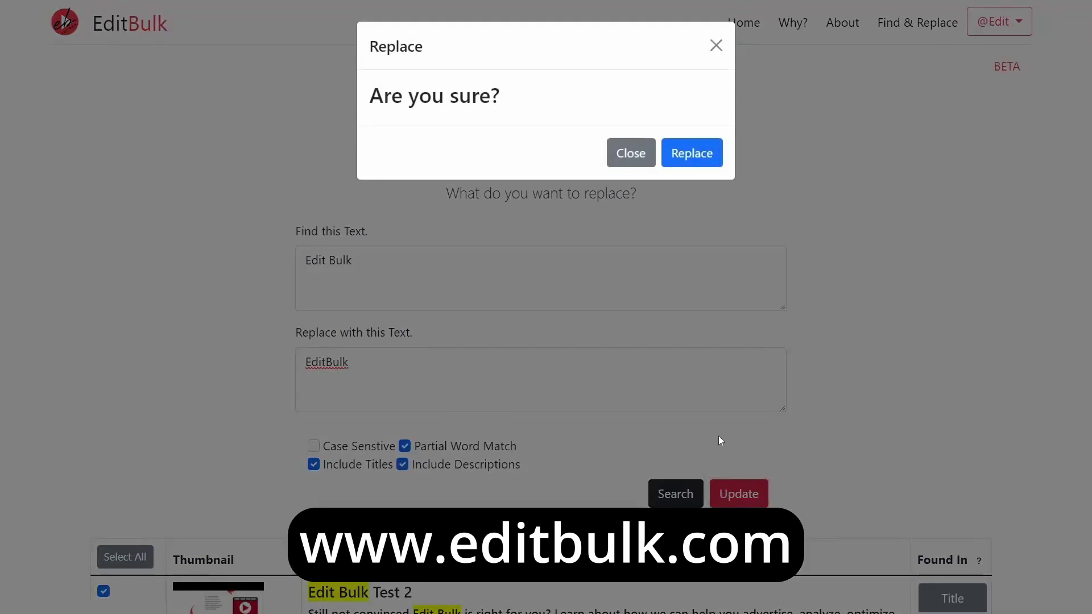
pyautogui.click(683, 152)
pyautogui.scroll(-2, 585, 395)
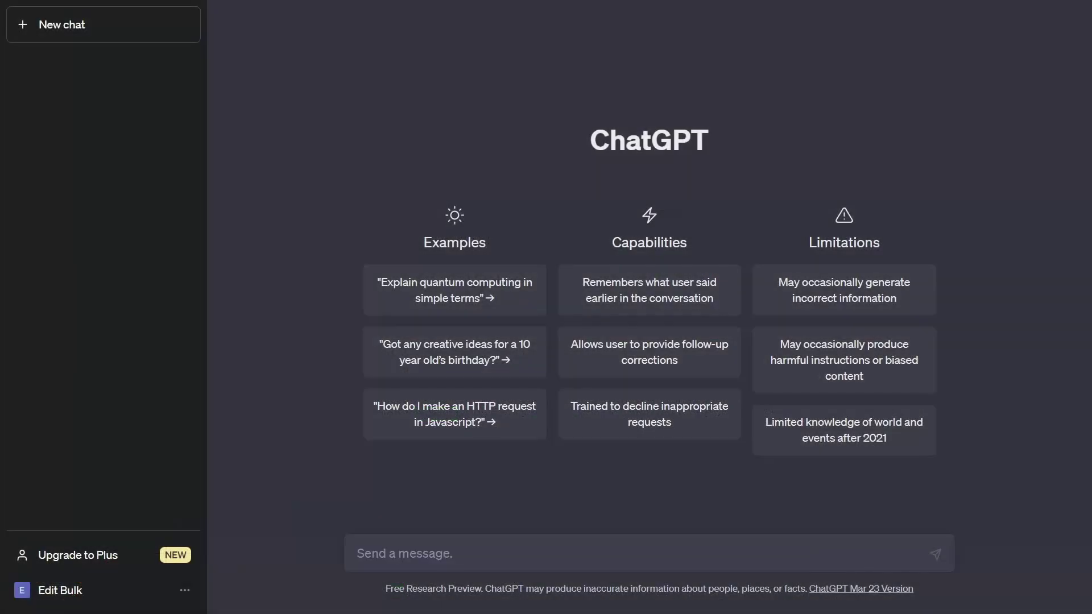
# Open ChatGPT Settings from the account menu and expand Data Controls
pyautogui.click(186, 593)
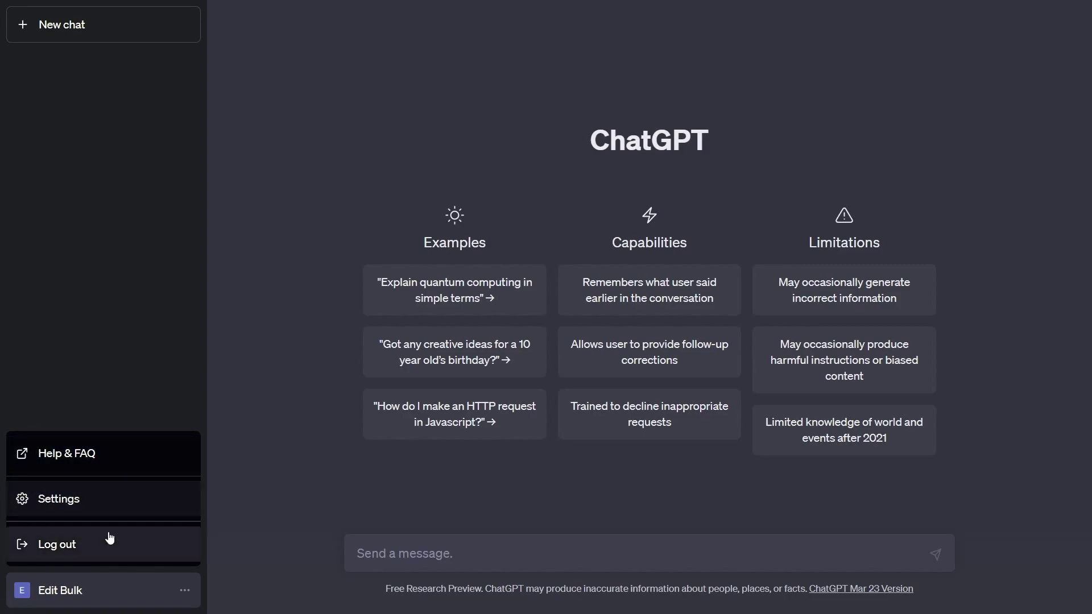
pyautogui.click(49, 510)
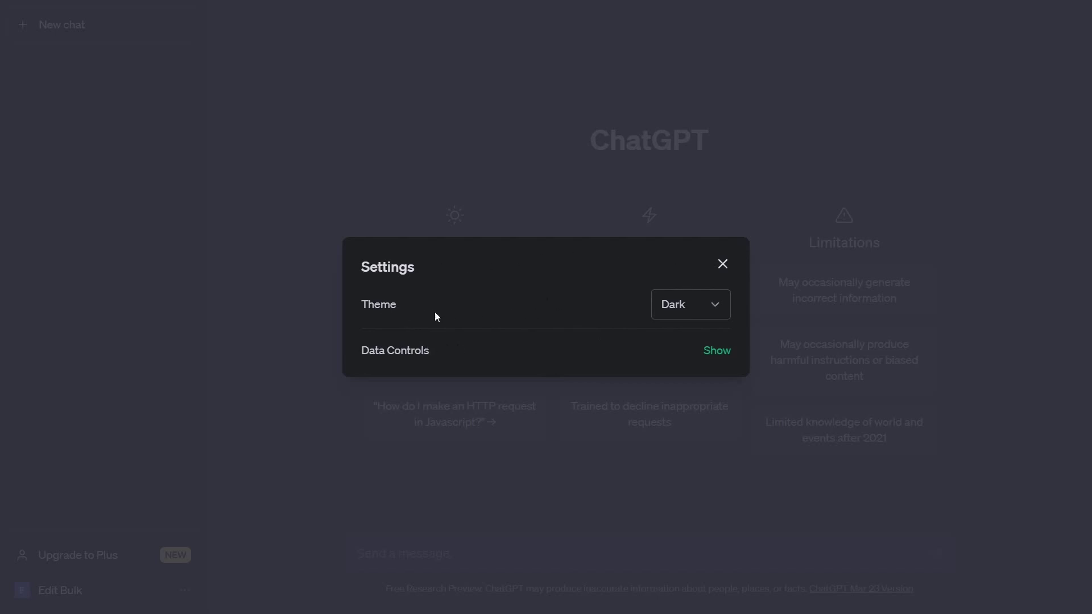
pyautogui.moveTo(359, 353); pyautogui.dragTo(439, 346)
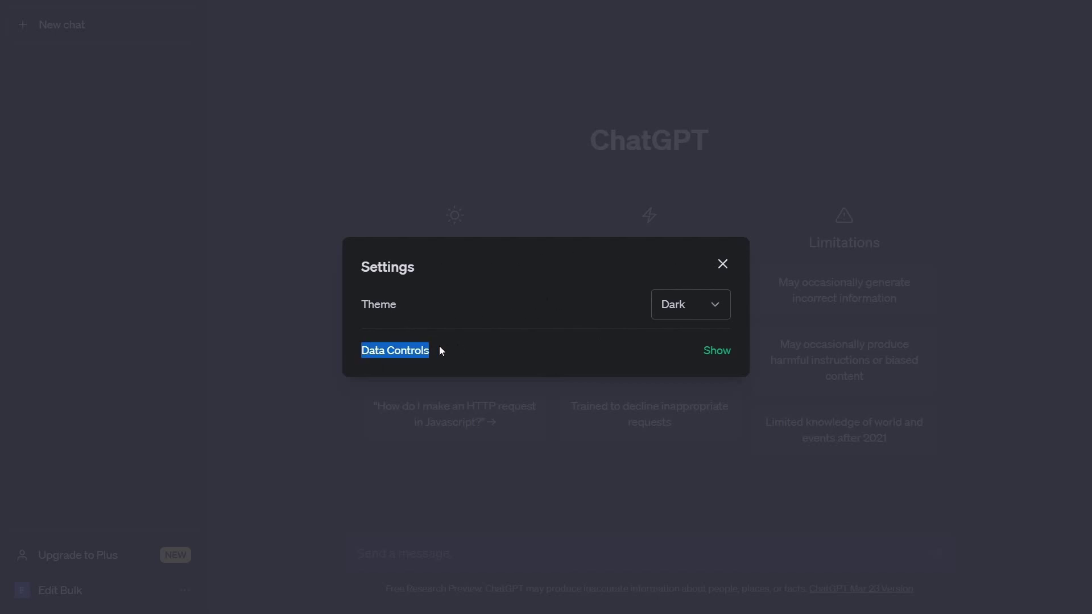
pyautogui.click(439, 345)
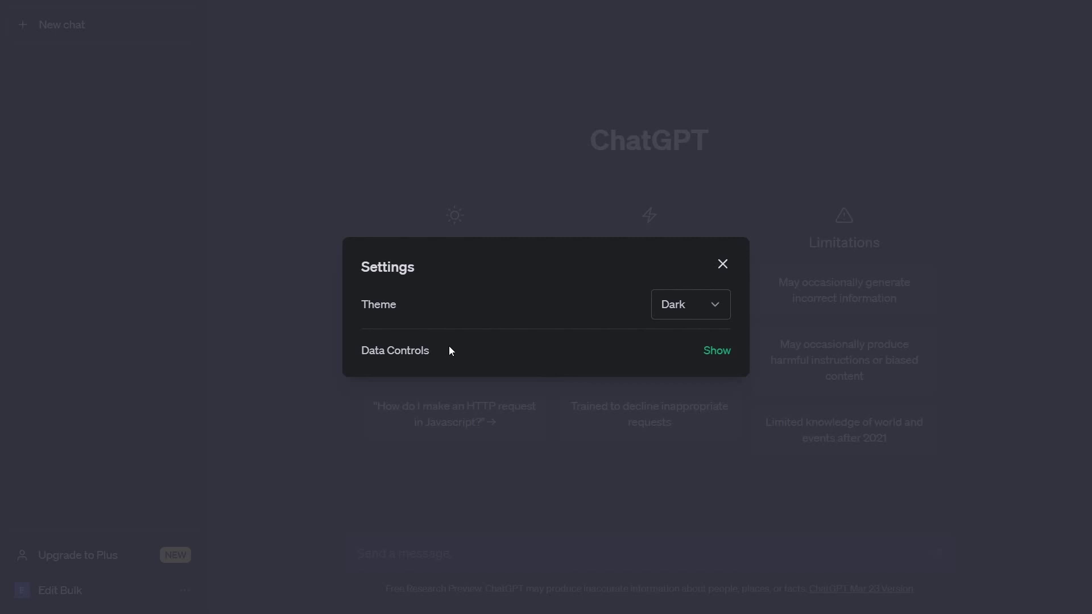
pyautogui.click(708, 354)
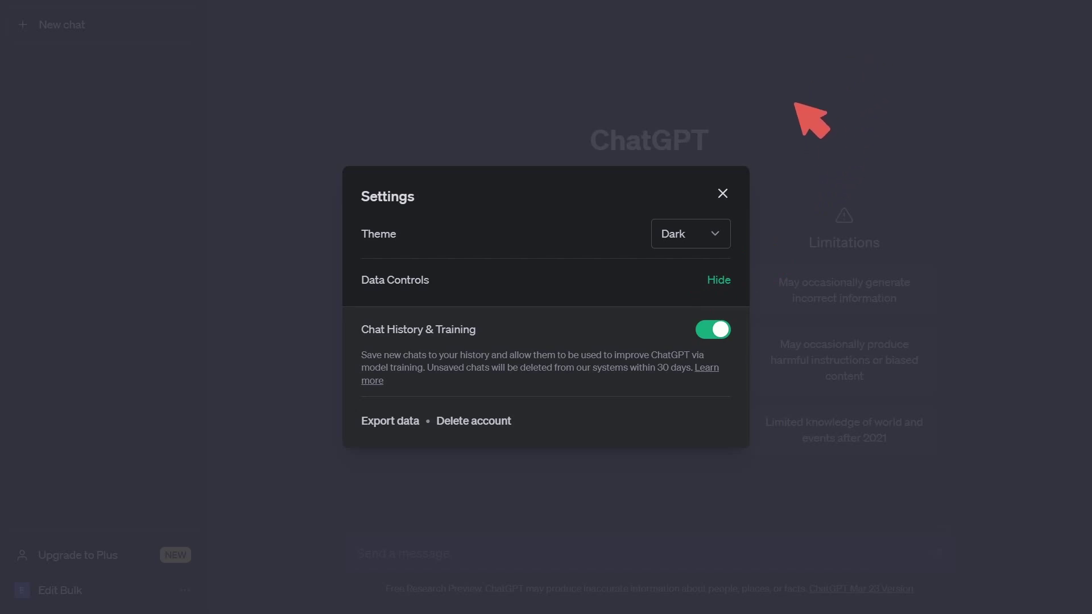
# Annotate the screen, underlining Data Controls and Chat History & Training
pyautogui.moveTo(794, 97)
pyautogui.mouseDown()
pyautogui.moveTo(803, 131)
pyautogui.moveTo(833, 110)
pyautogui.moveTo(888, 106)
pyautogui.moveTo(876, 184)
pyautogui.mouseUp()
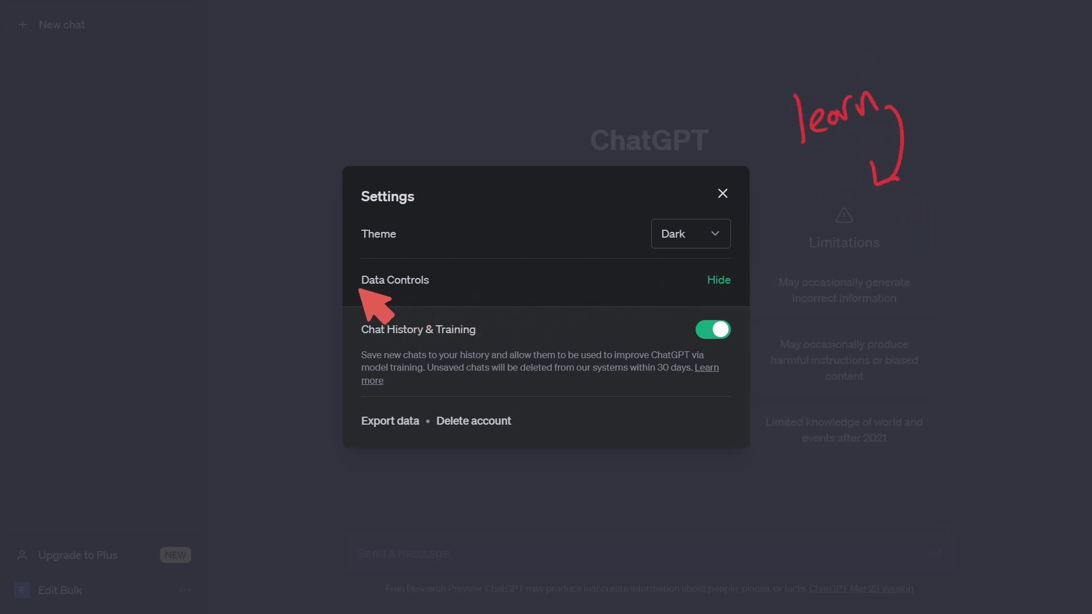
pyautogui.moveTo(362, 289); pyautogui.dragTo(432, 291)
pyautogui.moveTo(699, 296); pyautogui.dragTo(739, 293)
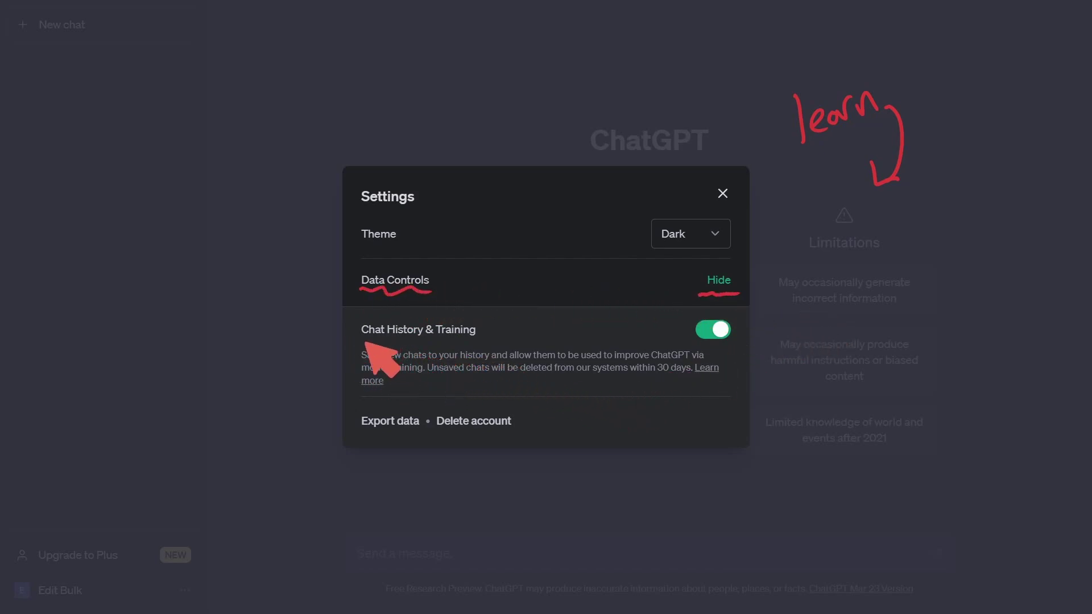
pyautogui.moveTo(365, 339); pyautogui.dragTo(486, 339)
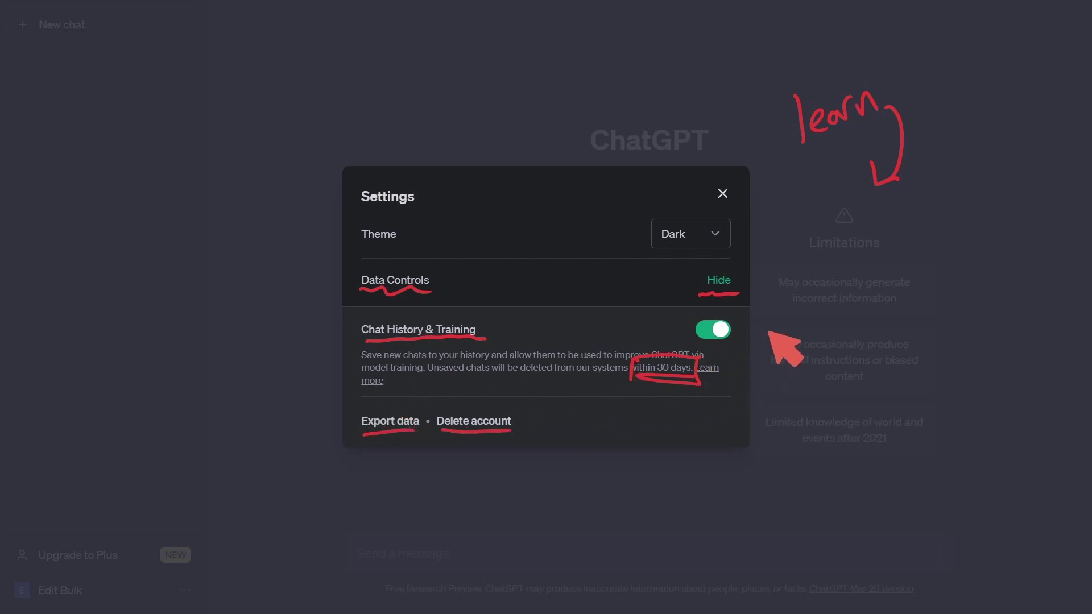
# Switch Chat History & Training off and close the Settings dialog
pyautogui.click(712, 336)
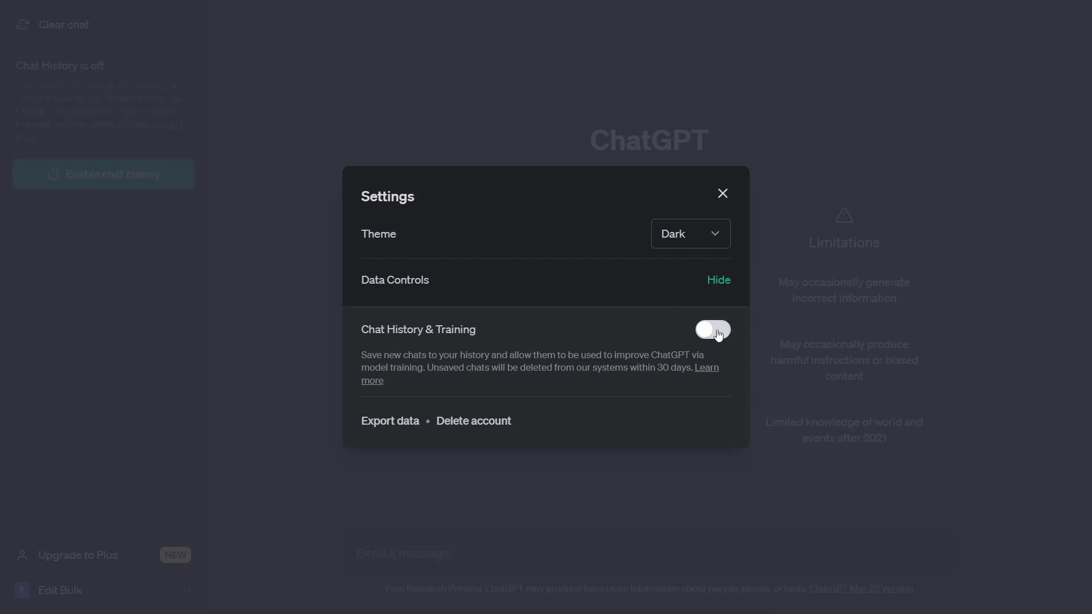
pyautogui.click(731, 330)
pyautogui.click(731, 329)
pyautogui.click(722, 195)
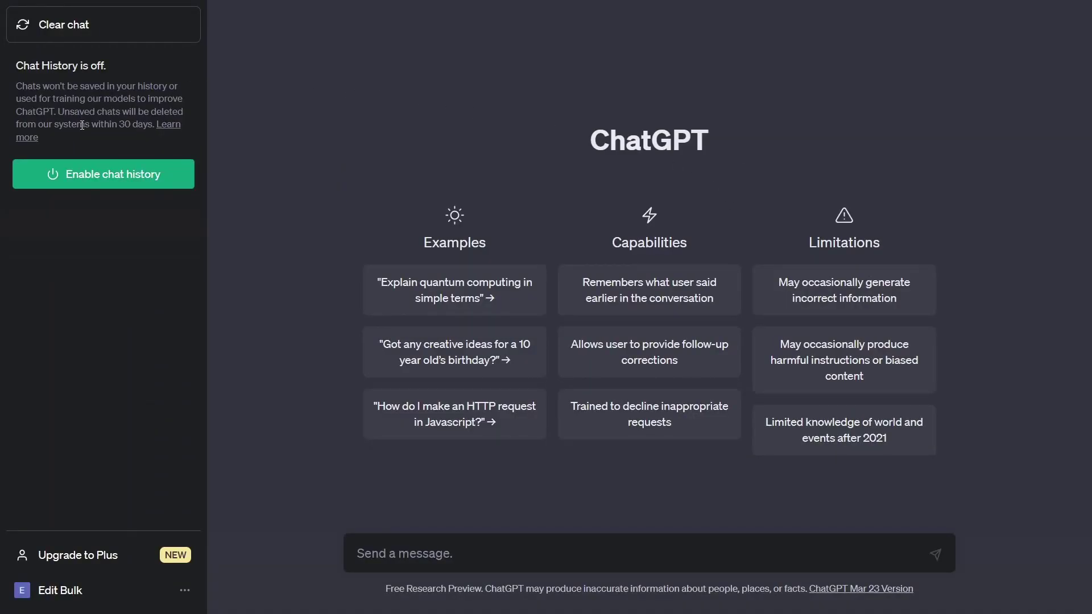
# Highlight the sidebar's 'Chat History is off' notice and its explanation
pyautogui.moveTo(16, 66); pyautogui.dragTo(110, 63)
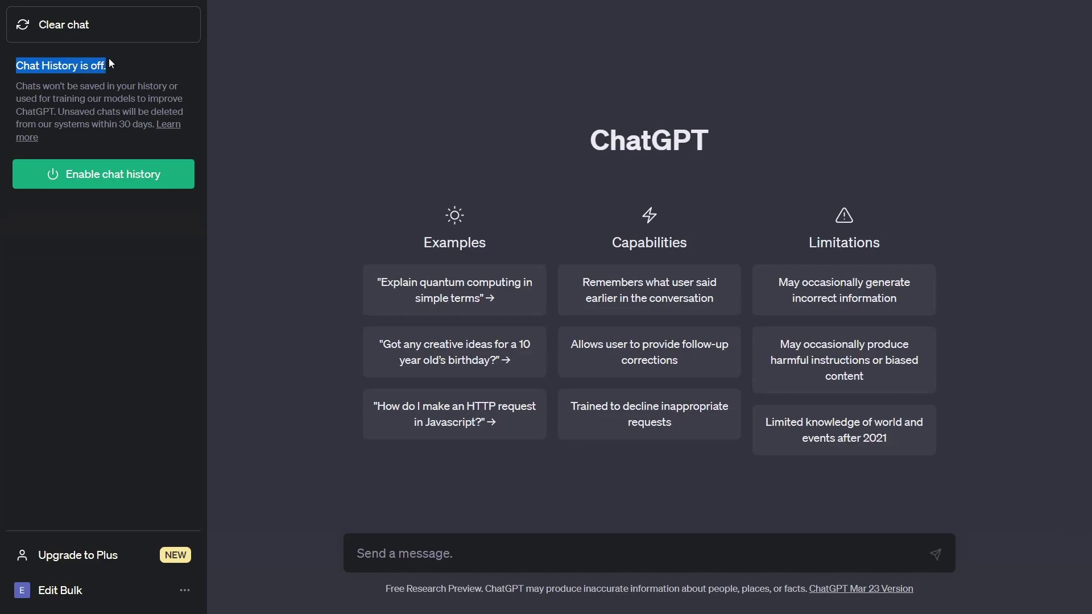
pyautogui.click(30, 83)
pyautogui.moveTo(12, 85); pyautogui.dragTo(180, 83)
pyautogui.click(179, 81)
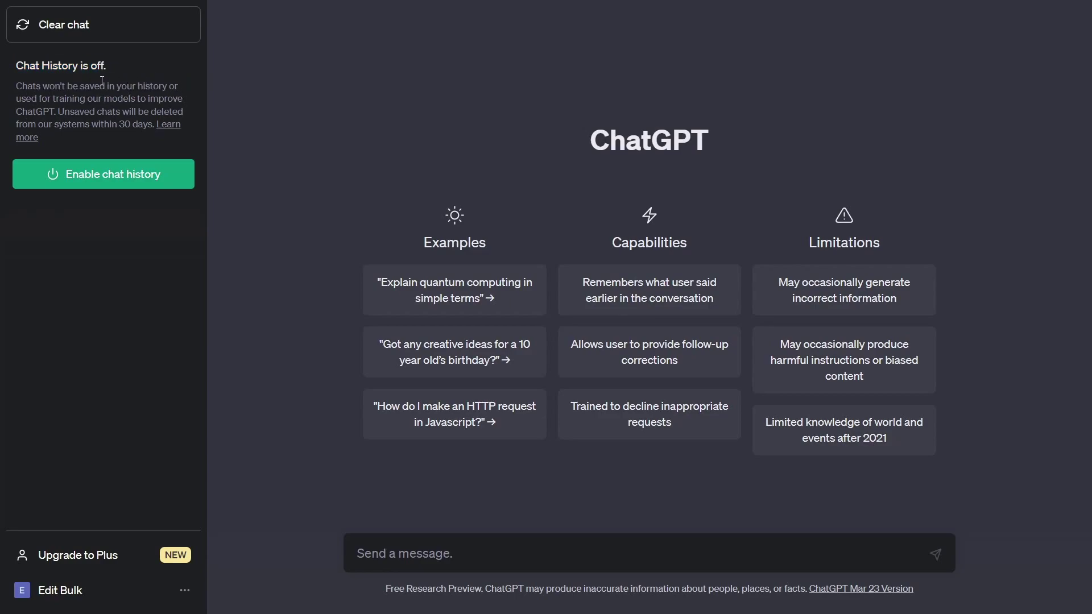
pyautogui.moveTo(15, 98); pyautogui.dragTo(64, 112)
pyautogui.click(65, 122)
# Send 'write me a hello world c++ program', then highlight the prompt and ChatGPT's code reply
pyautogui.write('write me a hello ')
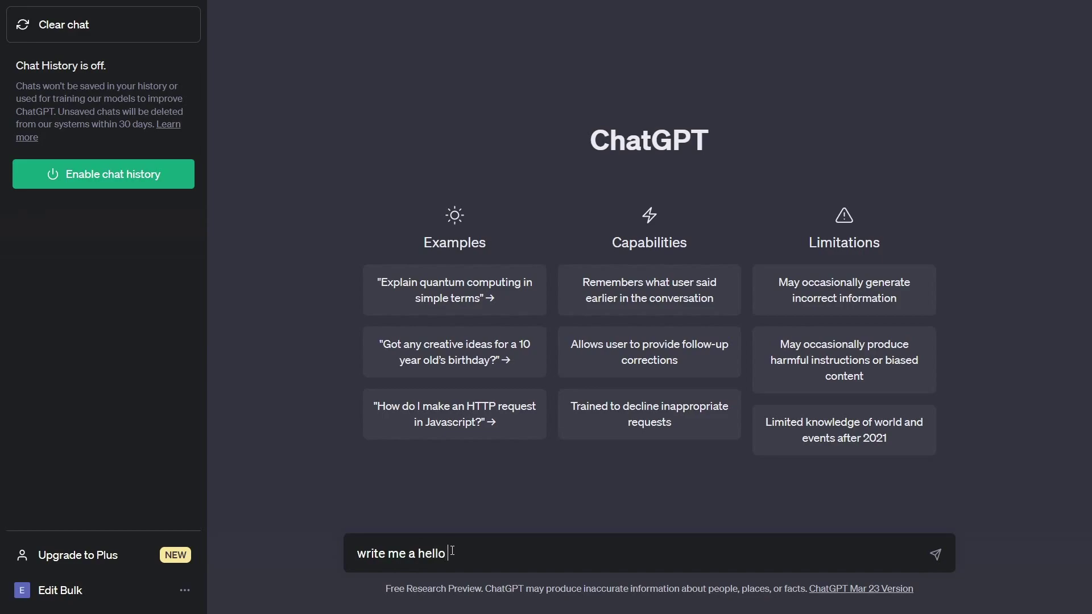
pyautogui.write('world c++ program')
pyautogui.press('Return')
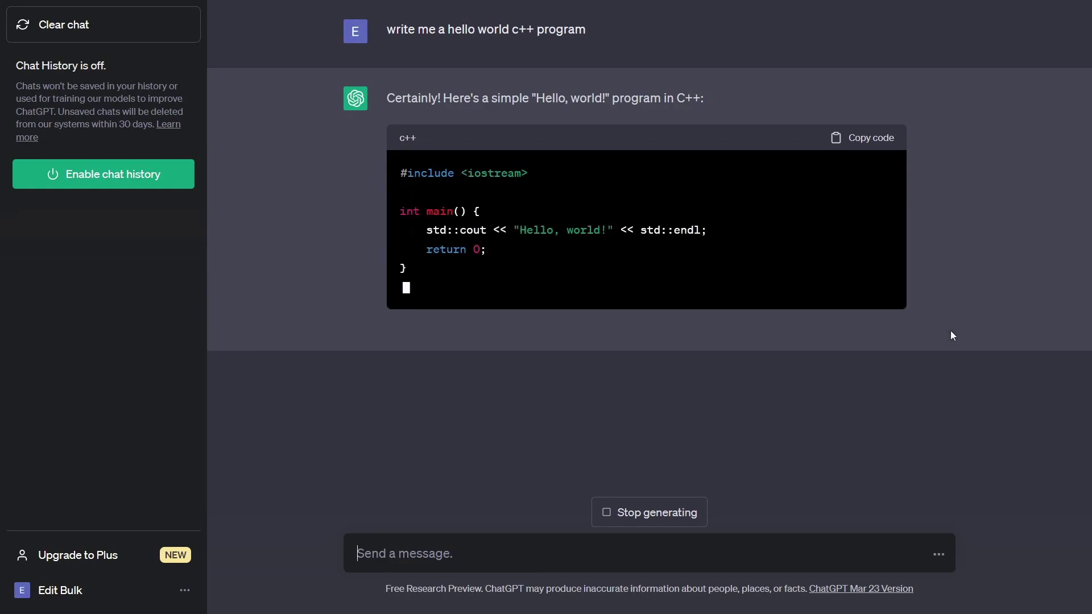
pyautogui.moveTo(607, 41); pyautogui.dragTo(402, 31)
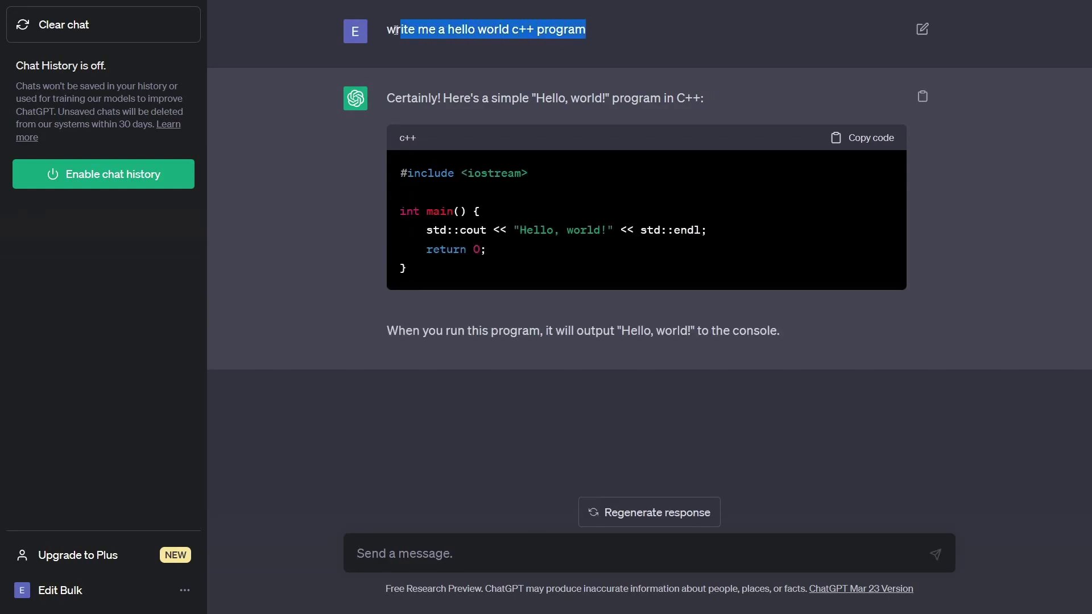
pyautogui.click(452, 55)
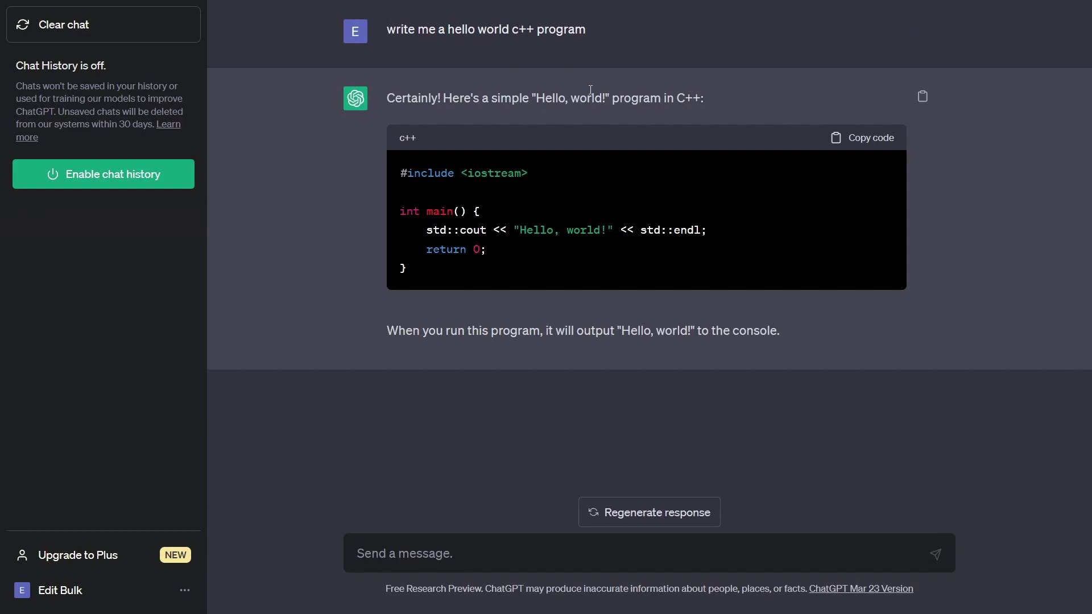
pyautogui.moveTo(780, 331); pyautogui.dragTo(365, 122)
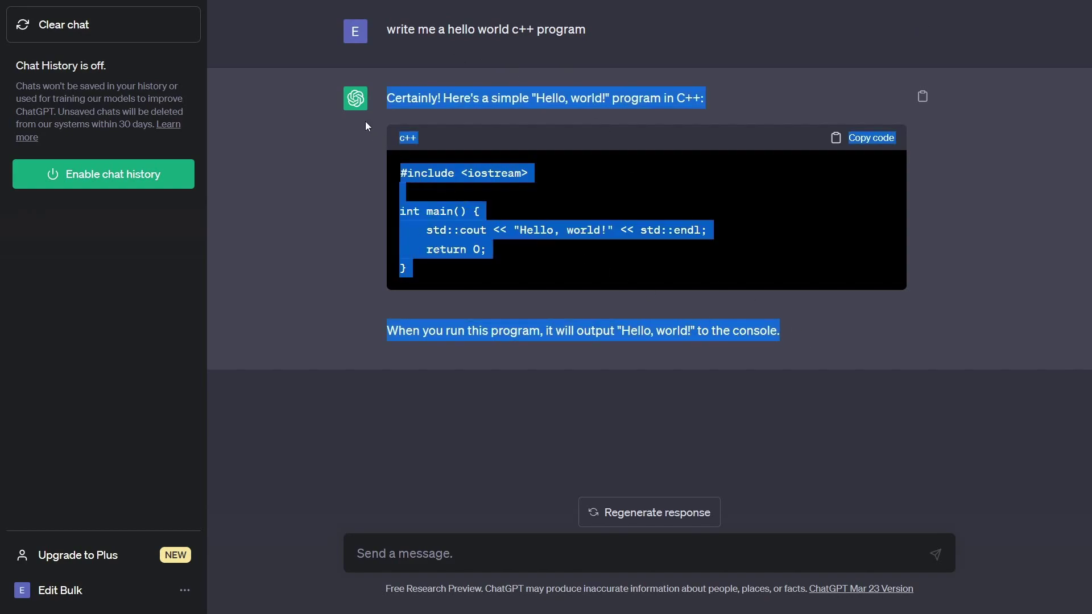
pyautogui.click(404, 104)
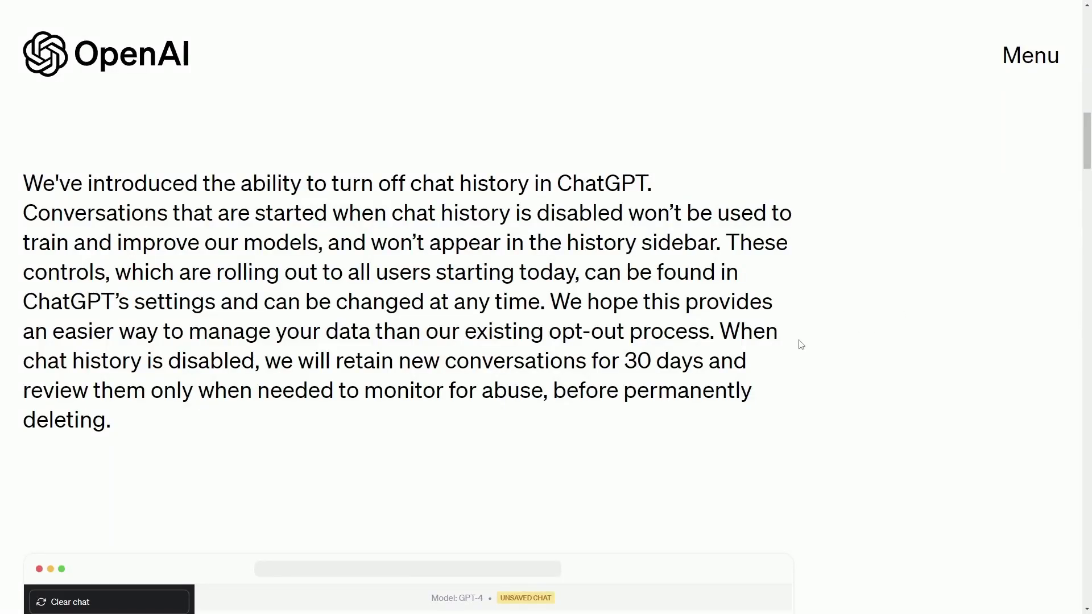
pyautogui.moveTo(721, 328); pyautogui.dragTo(753, 426)
pyautogui.click(756, 424)
pyautogui.moveTo(625, 359); pyautogui.dragTo(704, 360)
pyautogui.click(794, 379)
pyautogui.moveTo(363, 391); pyautogui.dragTo(770, 392)
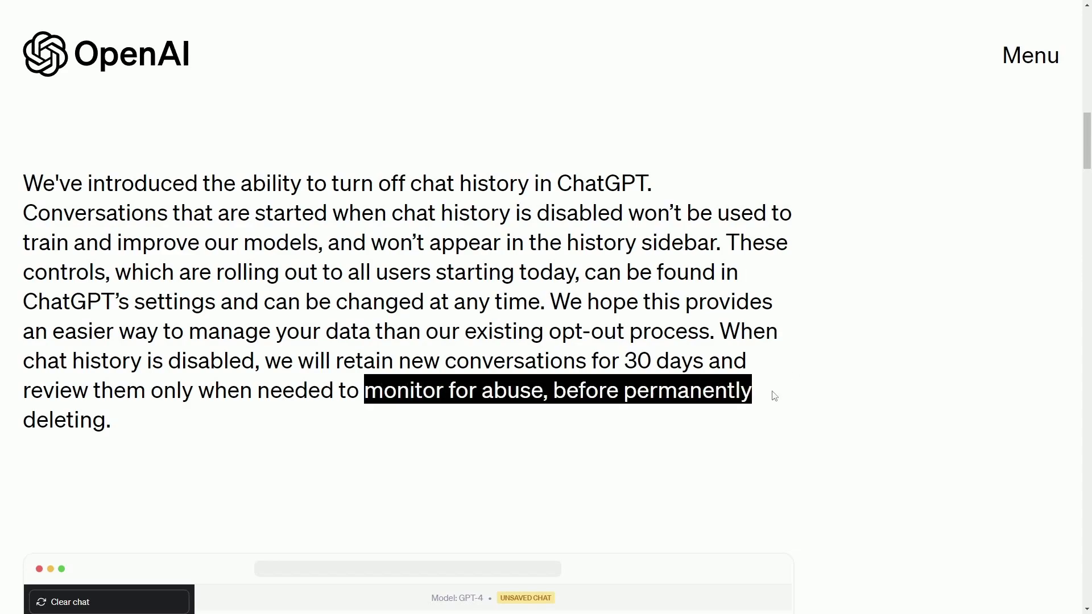
pyautogui.click(768, 397)
pyautogui.scroll(-10, 866, 423)
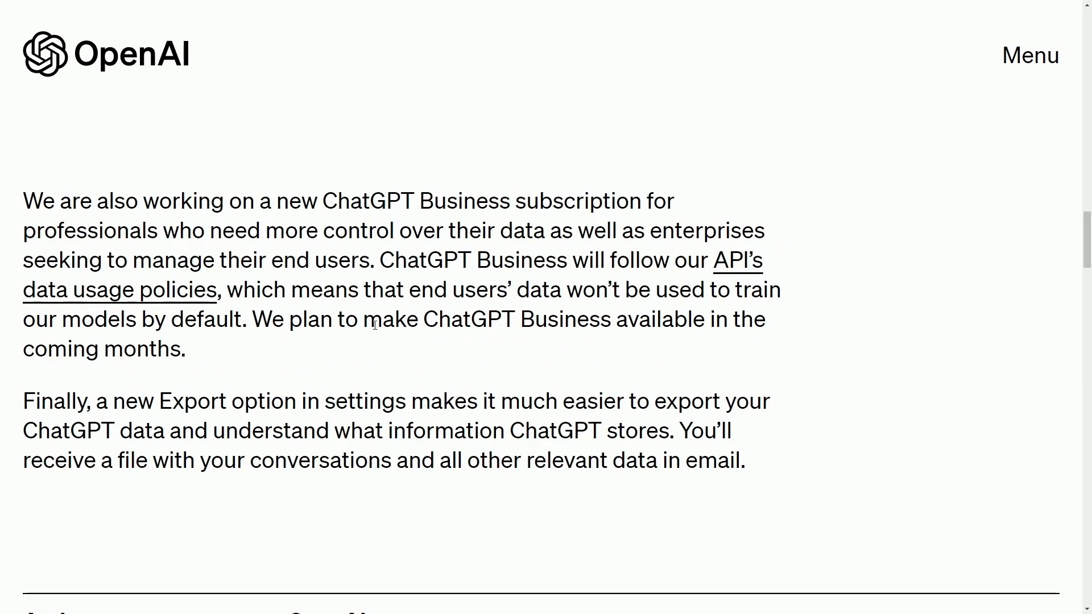
pyautogui.moveTo(434, 202); pyautogui.dragTo(569, 206)
pyautogui.click(567, 208)
pyautogui.moveTo(24, 233); pyautogui.dragTo(793, 237)
pyautogui.click(793, 237)
pyautogui.moveTo(18, 267); pyautogui.dragTo(787, 355)
pyautogui.click(407, 266)
pyautogui.click(787, 355)
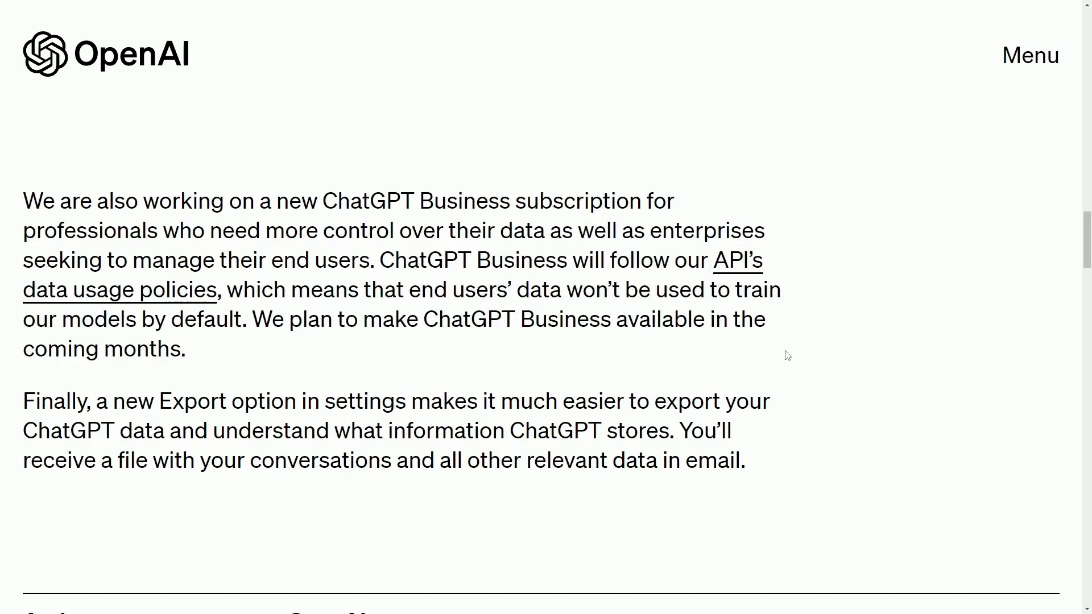